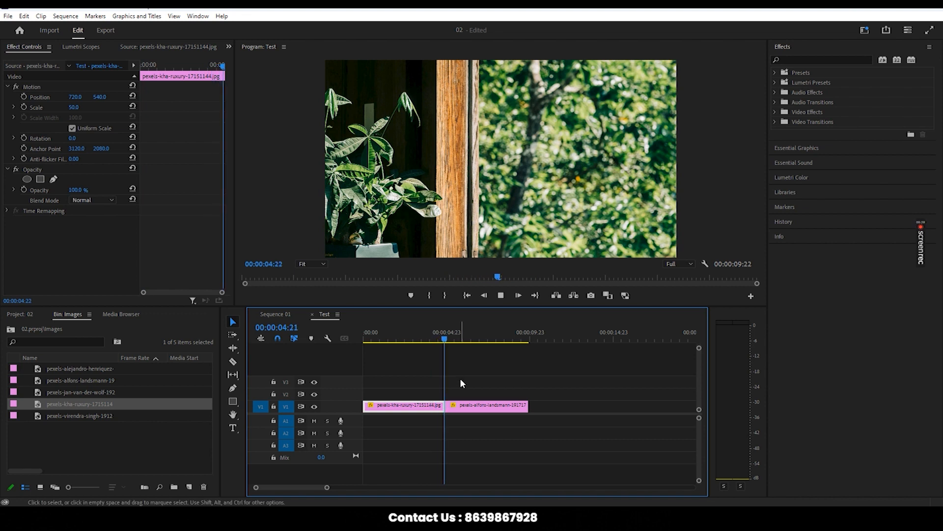
# - Play and scrub across the cut between the two image clips to review the change without a transition
pyautogui.click(438, 333)
pyautogui.press('space')
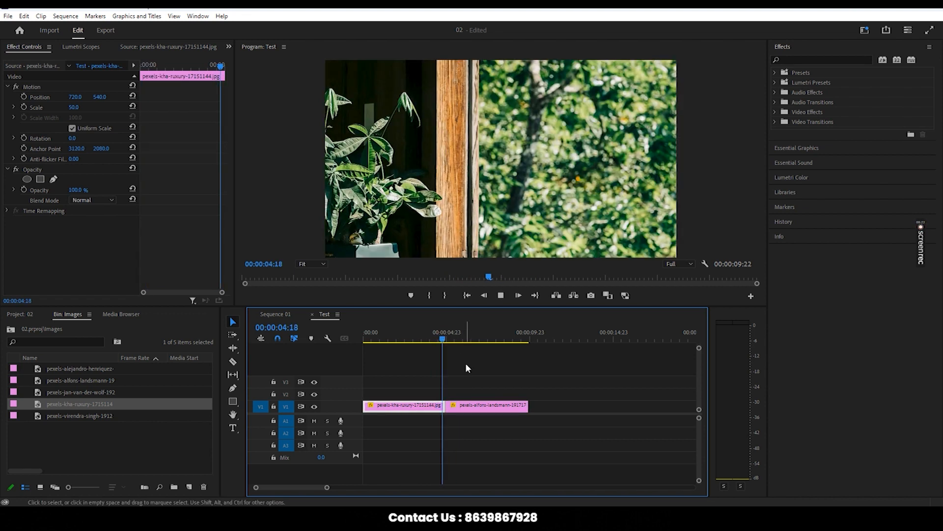
pyautogui.click(434, 339)
pyautogui.moveTo(435, 342)
pyautogui.mouseDown()
pyautogui.moveTo(447, 339)
pyautogui.moveTo(431, 339)
pyautogui.mouseUp()
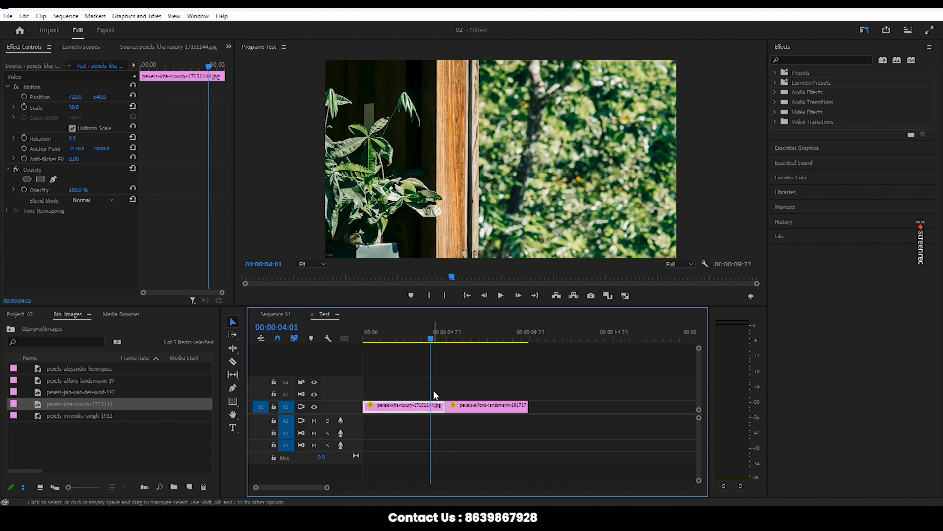
pyautogui.moveTo(432, 339)
pyautogui.mouseDown()
pyautogui.moveTo(463, 339)
pyautogui.moveTo(437, 339)
pyautogui.mouseUp()
pyautogui.press('space')
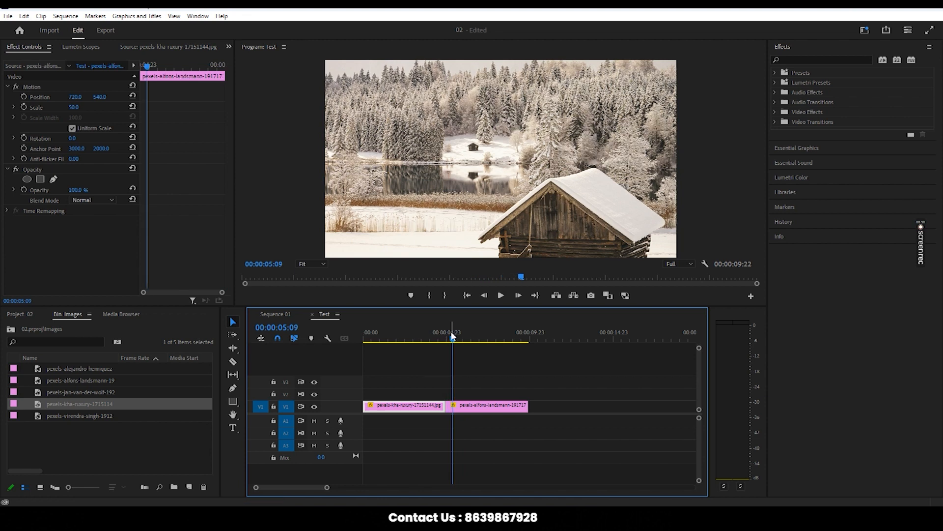
pyautogui.press('space')
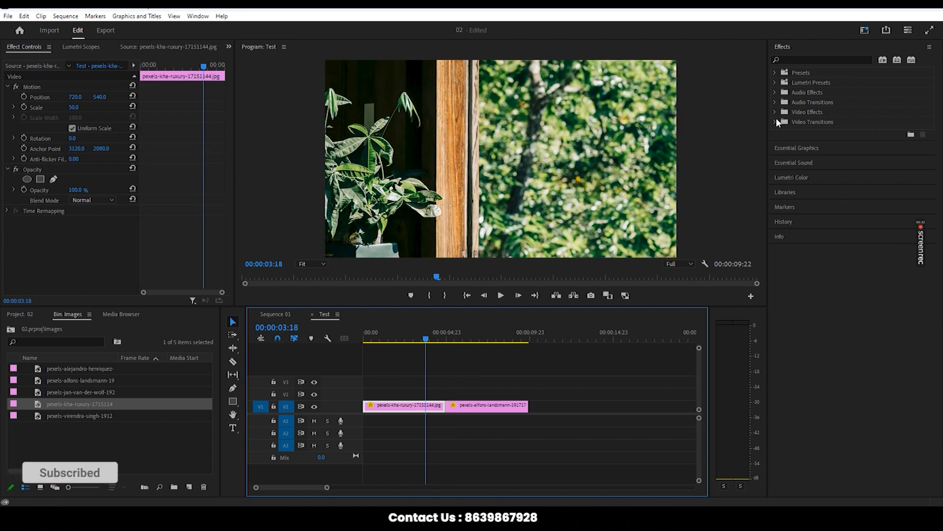
# - Apply the Cross Dissolve video transition from the Dissolve group to the cut between the two image clips and select it
pyautogui.click(774, 121)
pyautogui.click(778, 131)
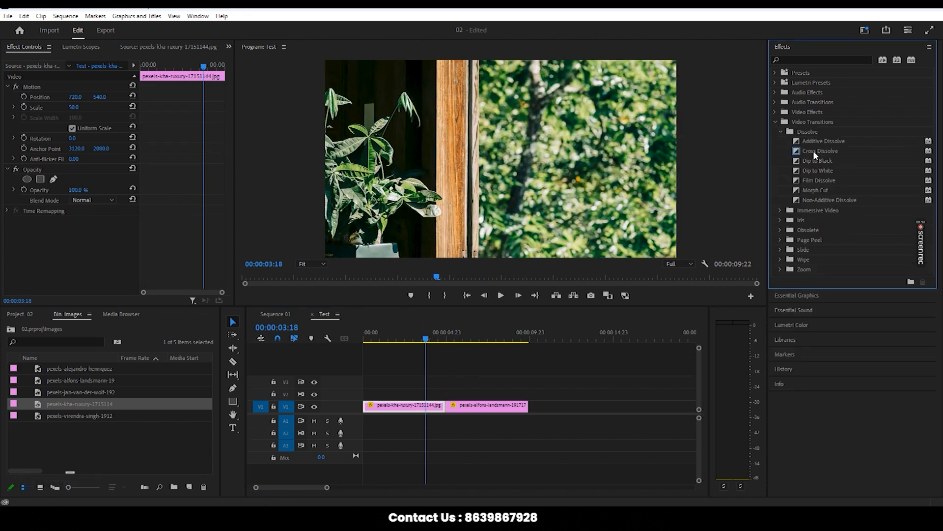
pyautogui.moveTo(816, 151); pyautogui.dragTo(505, 288)
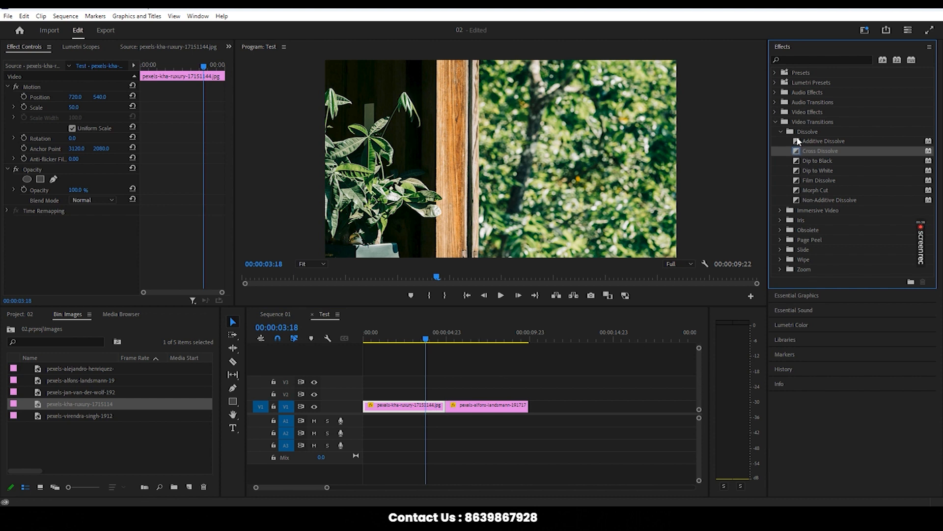
pyautogui.moveTo(815, 149); pyautogui.dragTo(913, 143)
pyautogui.moveTo(449, 403); pyautogui.dragTo(449, 404)
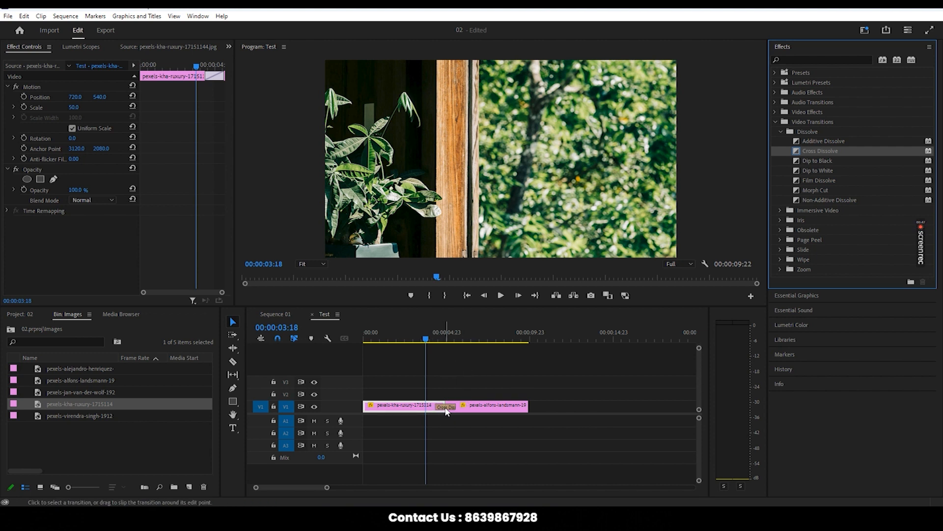
pyautogui.click(446, 407)
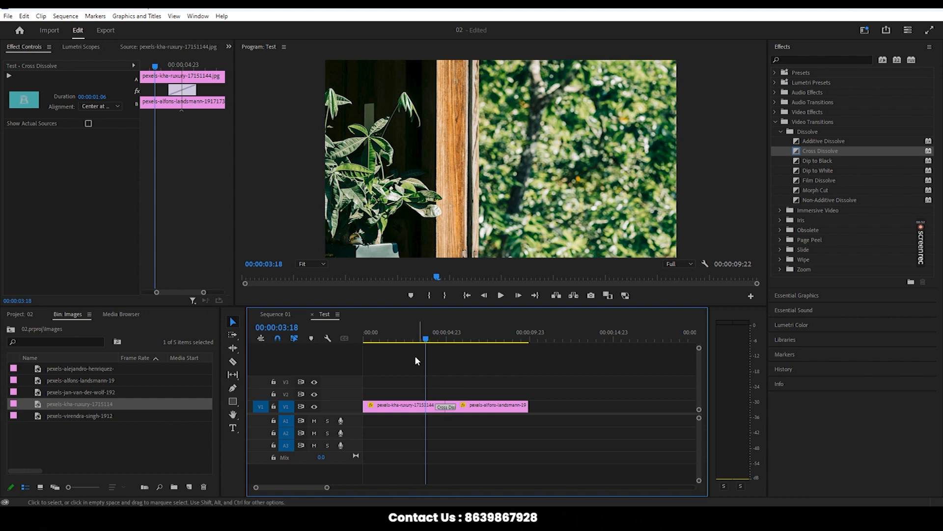
# - Select the first clip, the second clip and the Cross Dissolve in turn to examine how they relate
pyautogui.moveTo(385, 363); pyautogui.dragTo(421, 445)
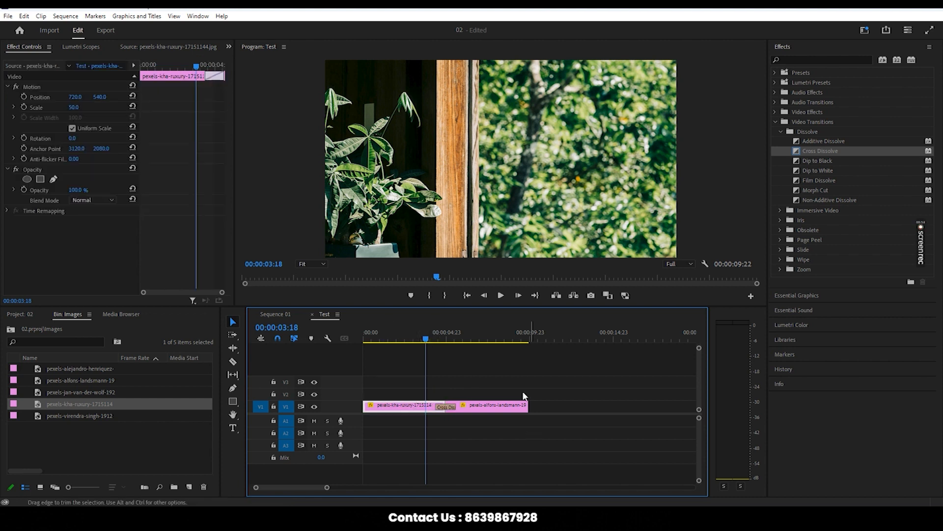
pyautogui.moveTo(481, 384); pyautogui.dragTo(516, 437)
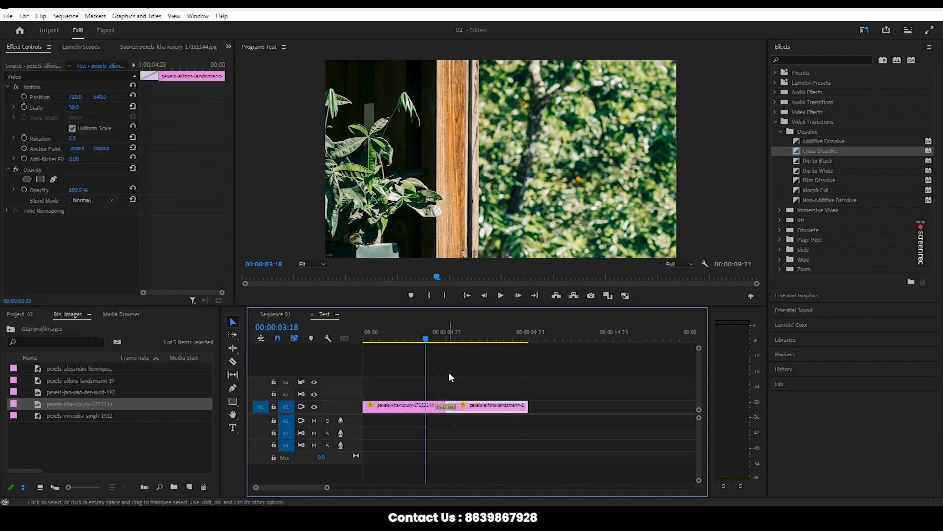
pyautogui.moveTo(393, 381); pyautogui.dragTo(432, 447)
pyautogui.moveTo(472, 381); pyautogui.dragTo(506, 434)
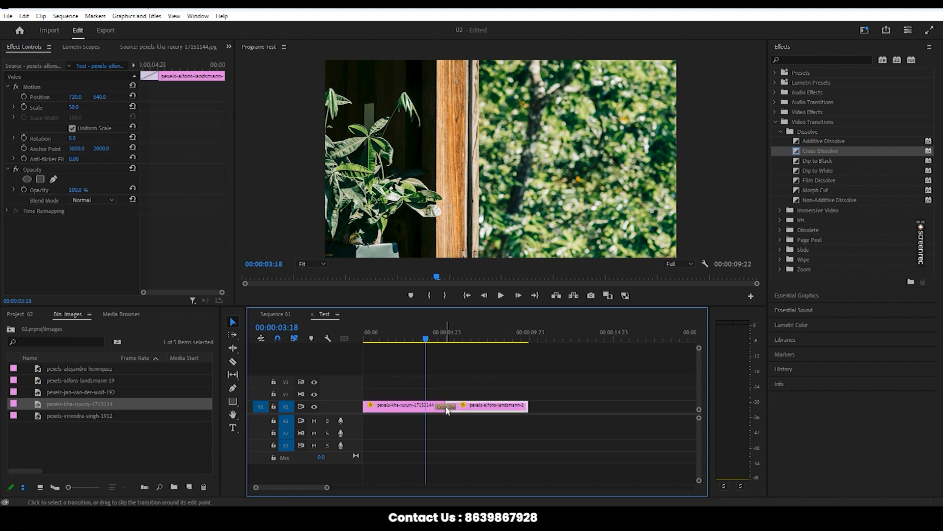
pyautogui.click(446, 407)
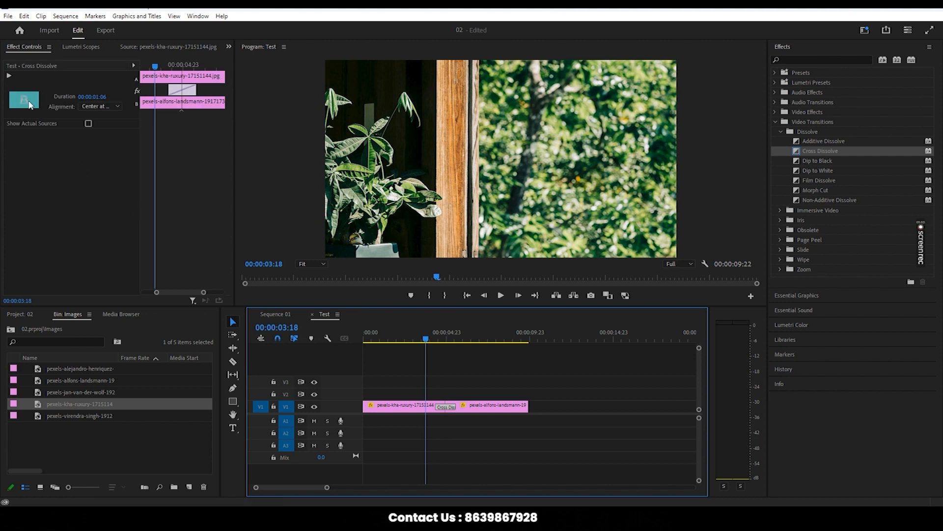
pyautogui.moveTo(388, 369); pyautogui.dragTo(429, 436)
pyautogui.moveTo(454, 369); pyautogui.dragTo(512, 446)
# - Scrub the playhead through the Cross Dissolve to preview how the two images blend
pyautogui.click(449, 337)
pyautogui.moveTo(449, 338)
pyautogui.mouseDown()
pyautogui.moveTo(432, 338)
pyautogui.moveTo(449, 338)
pyautogui.mouseUp()
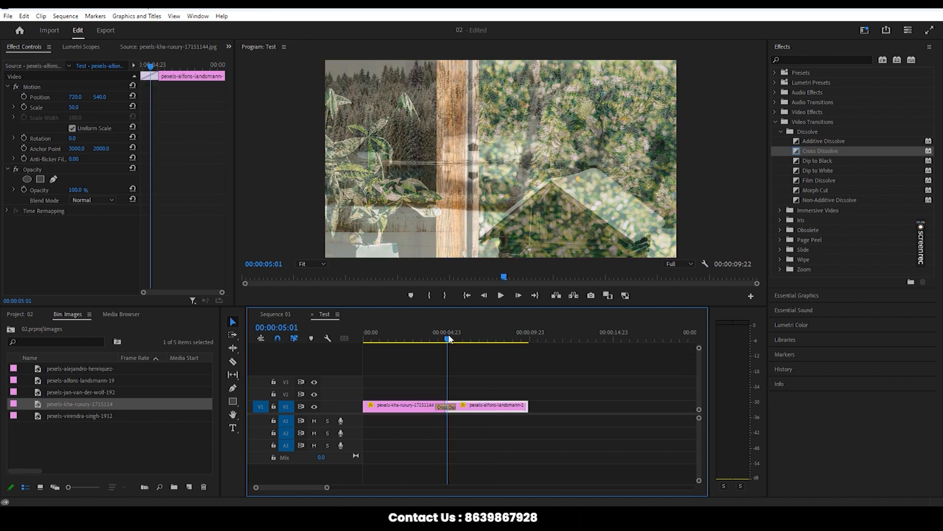
pyautogui.moveTo(412, 377); pyautogui.dragTo(500, 447)
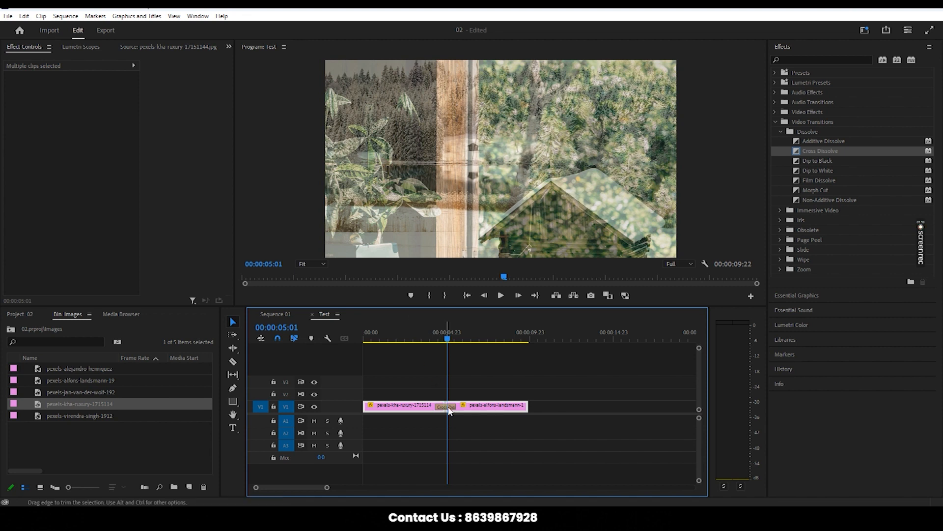
pyautogui.click(453, 355)
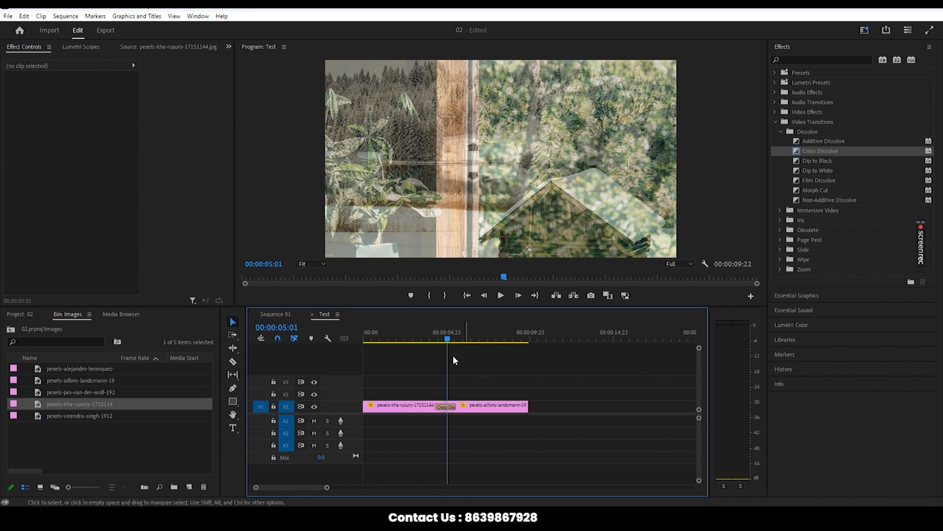
pyautogui.moveTo(449, 339)
pyautogui.mouseDown()
pyautogui.moveTo(437, 338)
pyautogui.moveTo(452, 337)
pyautogui.mouseUp()
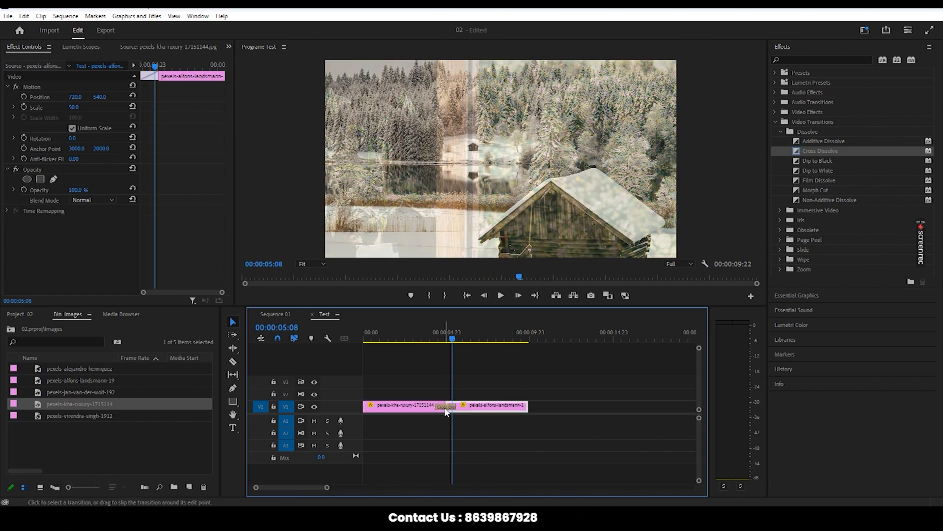
# - Examine the Cross Dissolve's duration and alignment settings and the clips on either side of it
pyautogui.click(446, 407)
pyautogui.click(445, 332)
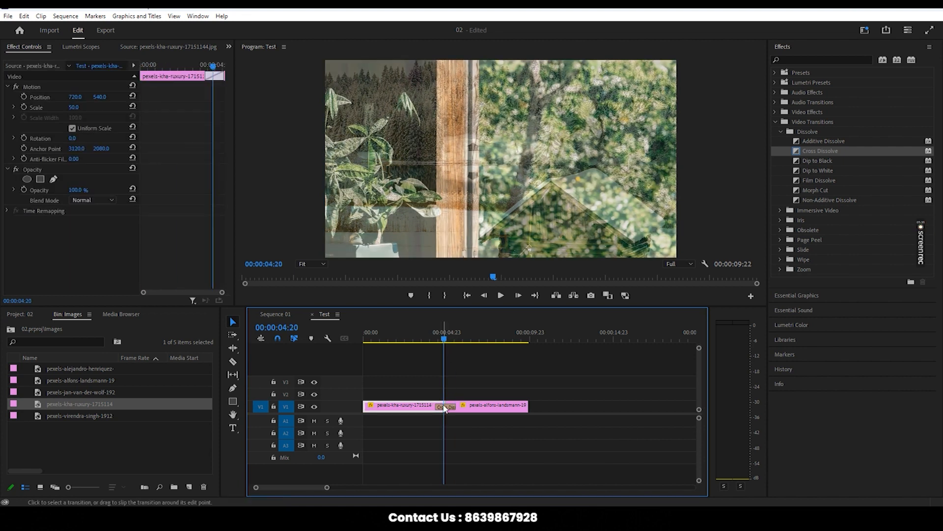
pyautogui.click(442, 408)
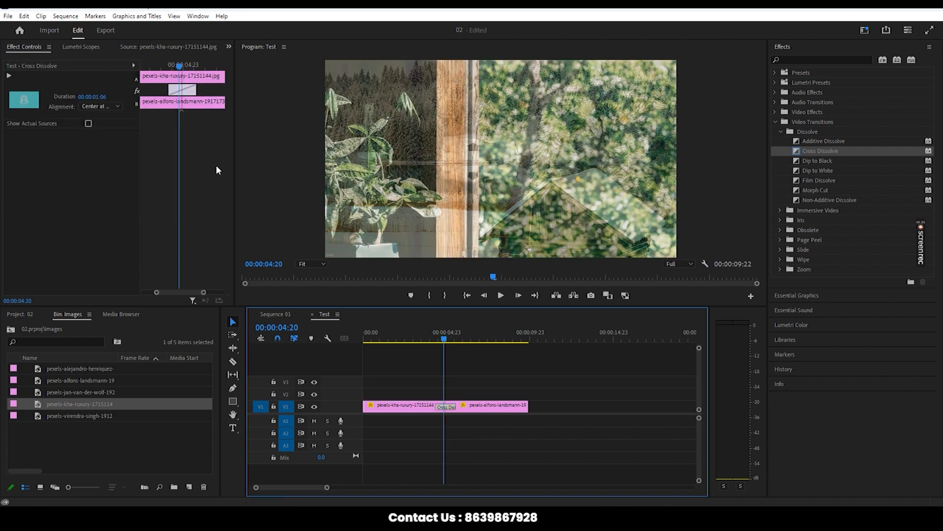
pyautogui.click(103, 106)
pyautogui.click(102, 105)
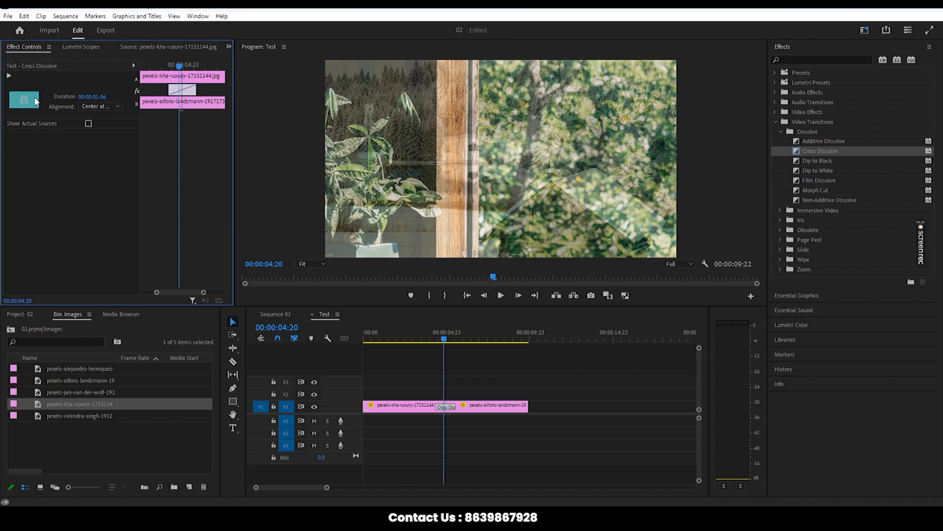
pyautogui.moveTo(393, 376); pyautogui.dragTo(426, 425)
pyautogui.moveTo(522, 376); pyautogui.dragTo(485, 426)
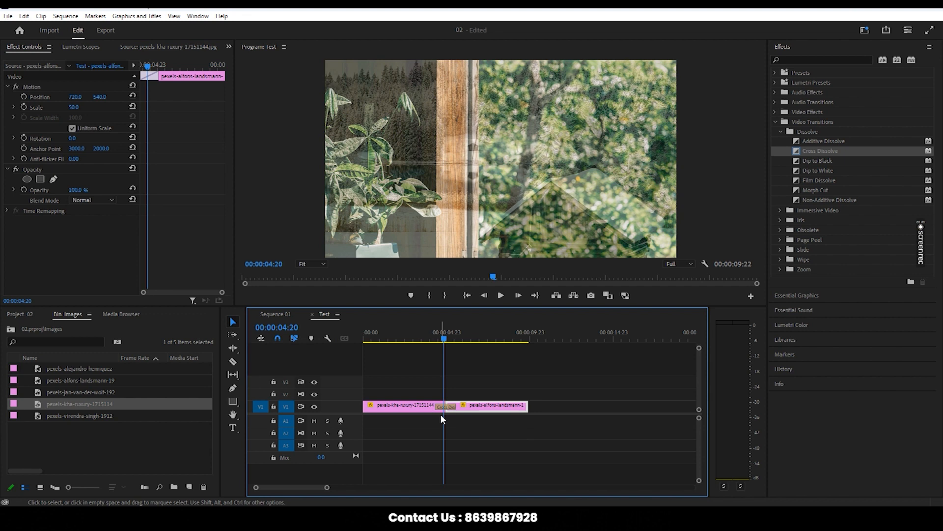
# - Lengthen the Cross Dissolve to 00:00:01:14 and shift it so that it ends at the cut between the clips
pyautogui.click(446, 410)
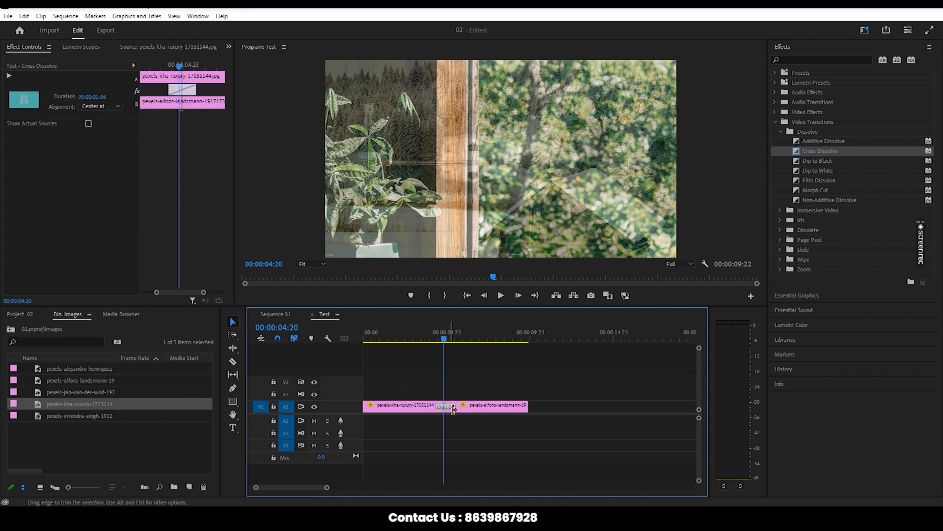
pyautogui.moveTo(454, 410); pyautogui.dragTo(460, 408)
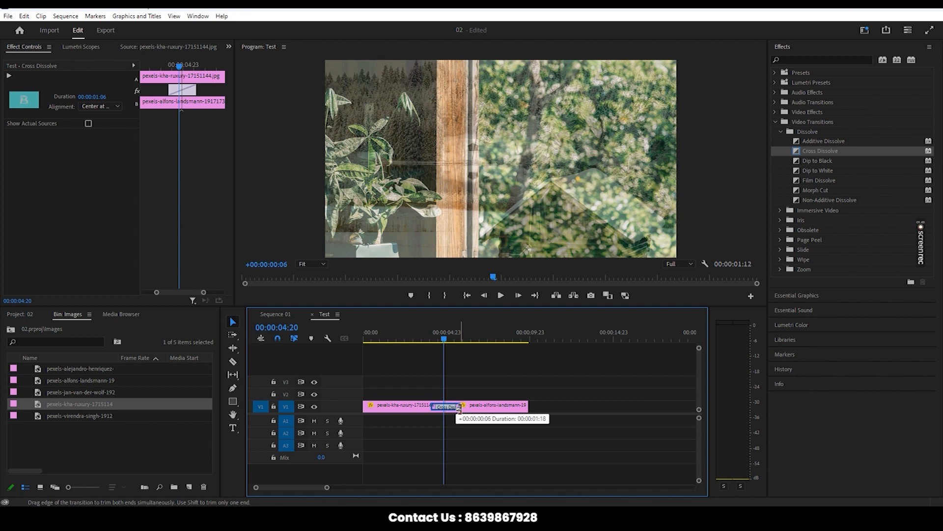
pyautogui.click(461, 432)
pyautogui.click(455, 409)
pyautogui.moveTo(458, 408)
pyautogui.mouseDown()
pyautogui.moveTo(481, 407)
pyautogui.moveTo(451, 408)
pyautogui.moveTo(467, 403)
pyautogui.moveTo(457, 402)
pyautogui.mouseUp()
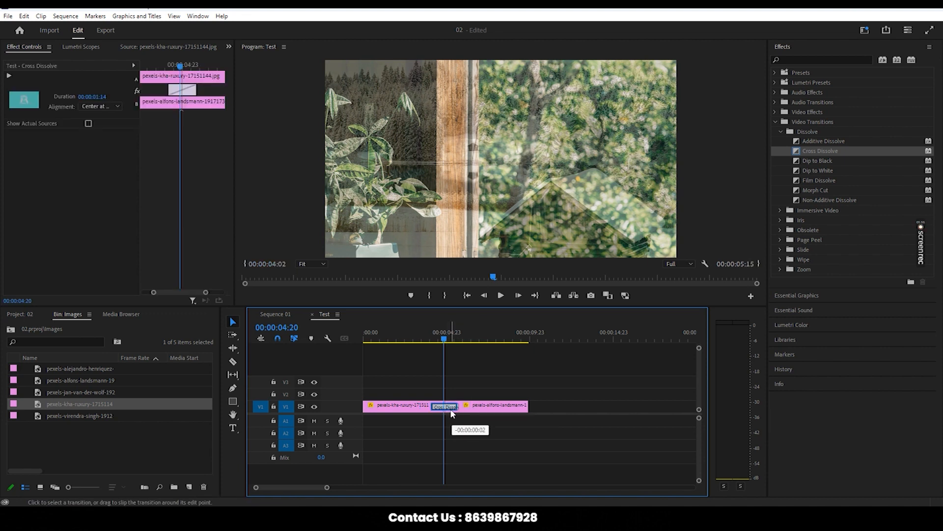
pyautogui.moveTo(450, 408); pyautogui.dragTo(440, 407)
# - Scrub through the shifted Cross Dissolve and back over the first clip to preview the earlier blend
pyautogui.click(437, 338)
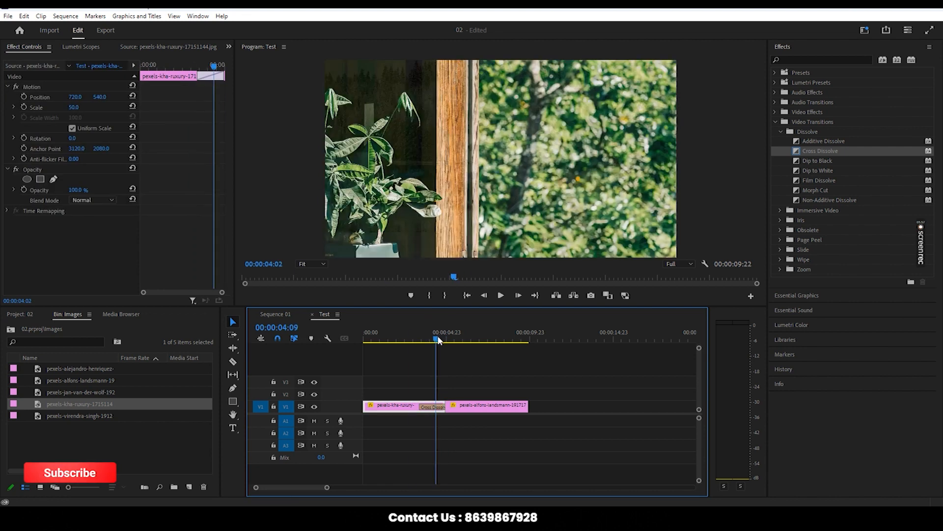
pyautogui.moveTo(438, 339); pyautogui.dragTo(434, 339)
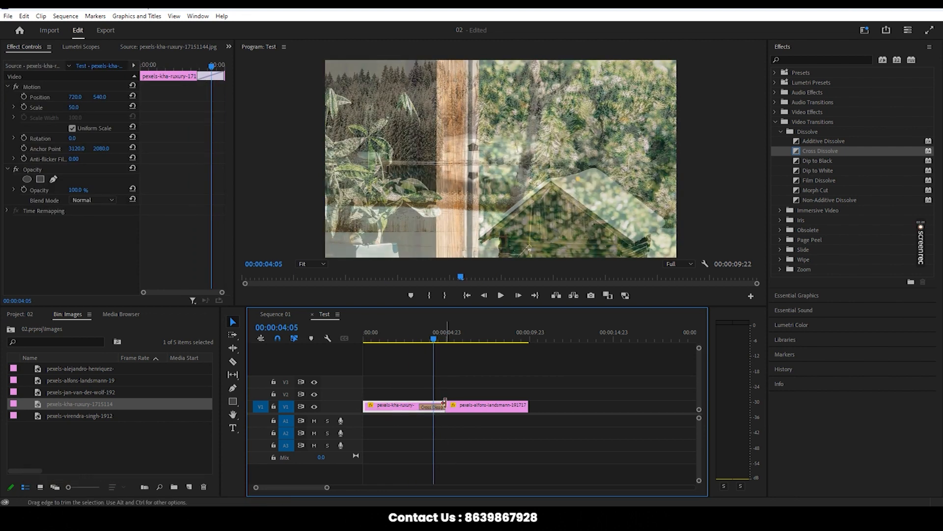
pyautogui.click(423, 339)
pyautogui.moveTo(428, 339); pyautogui.dragTo(392, 328)
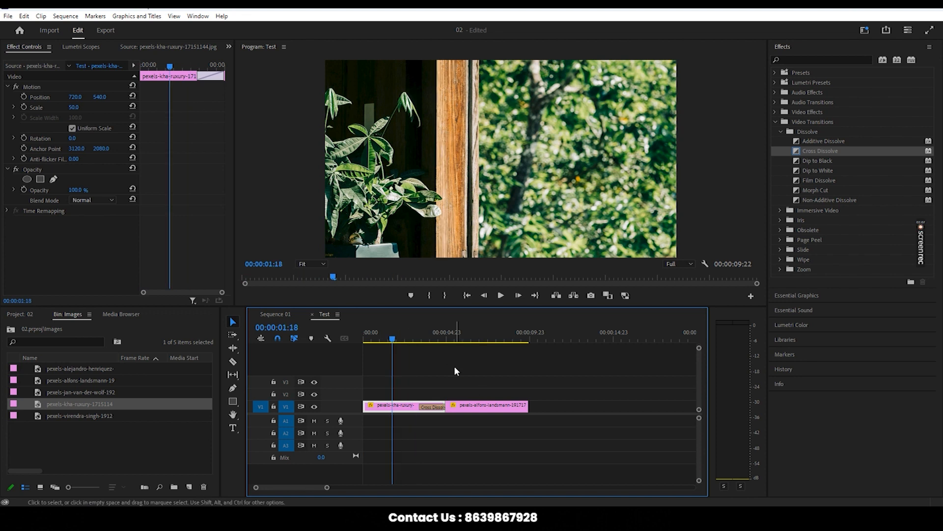
# - Return to the sequence start and bring the playhead to the transition's beginning at 00:00:03:10 to check its range
pyautogui.click(454, 365)
pyautogui.click(418, 406)
pyautogui.click(361, 337)
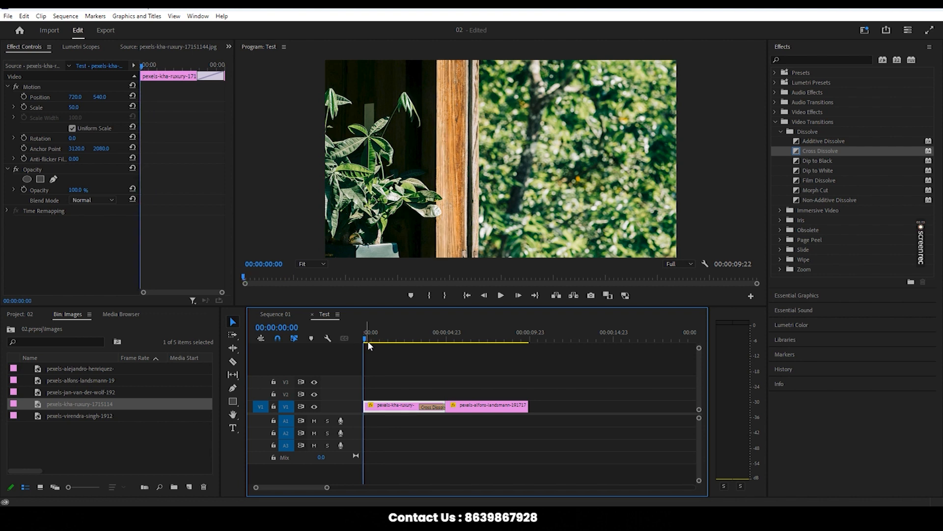
pyautogui.moveTo(391, 340); pyautogui.dragTo(451, 465)
pyautogui.click(433, 407)
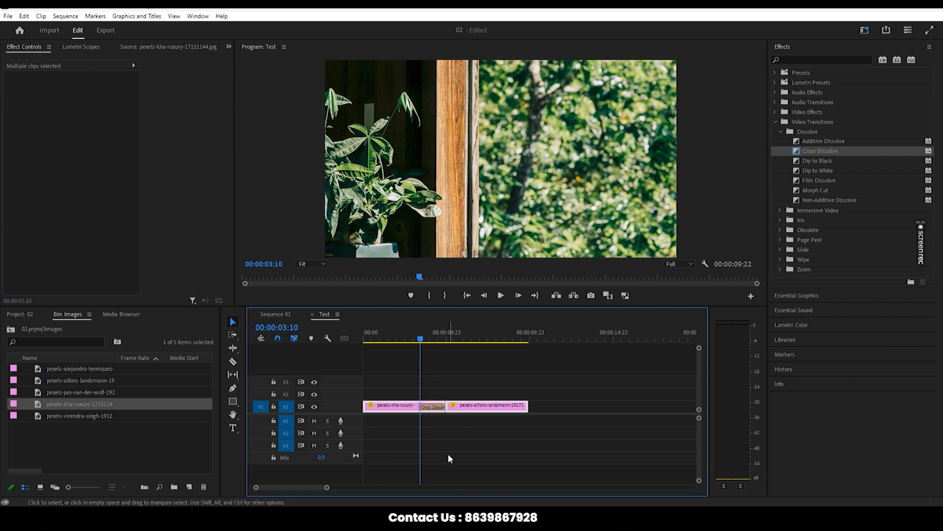
pyautogui.click(447, 427)
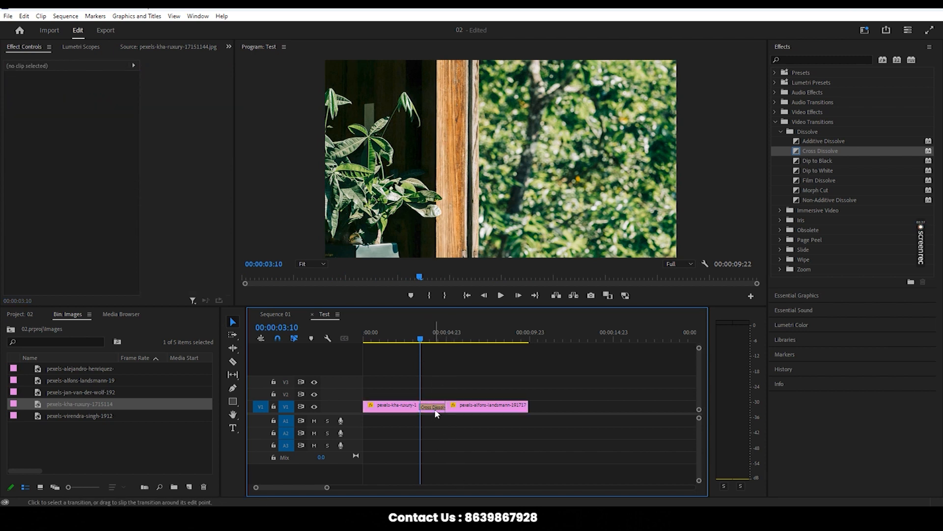
# - Trim a few frames off the start of the snowy cabin clip, removing the transition, and close the gap between the clips
pyautogui.scroll(2, 443, 412)
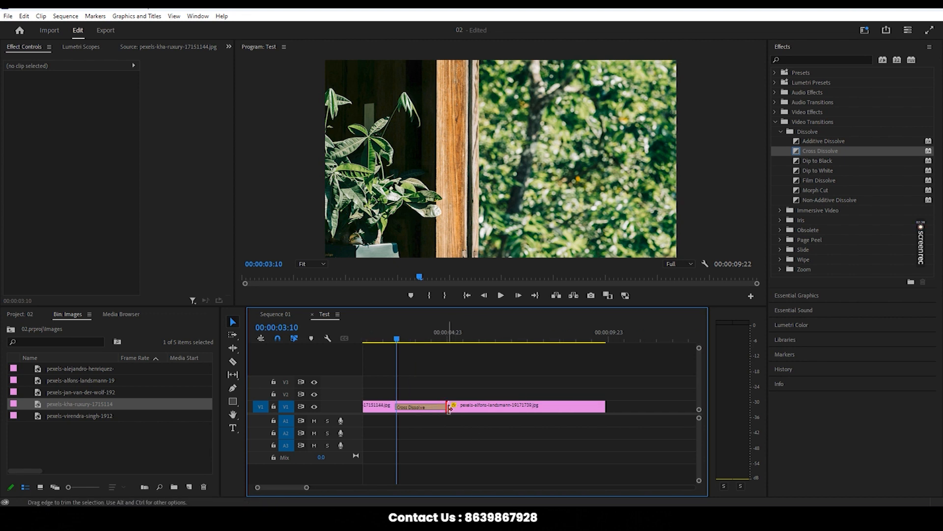
pyautogui.click(448, 410)
pyautogui.press('Delete')
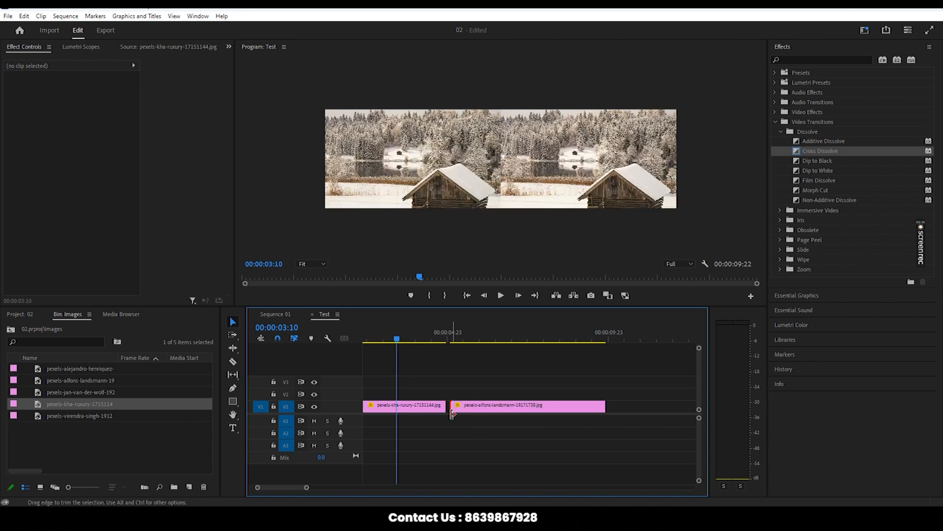
pyautogui.rightClick(449, 410)
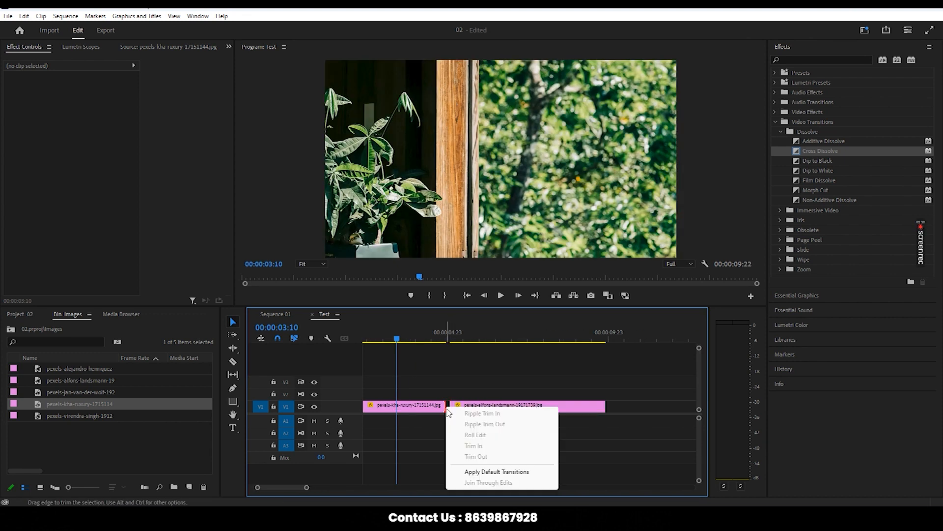
pyautogui.click(447, 405)
pyautogui.rightClick(447, 406)
pyautogui.click(471, 411)
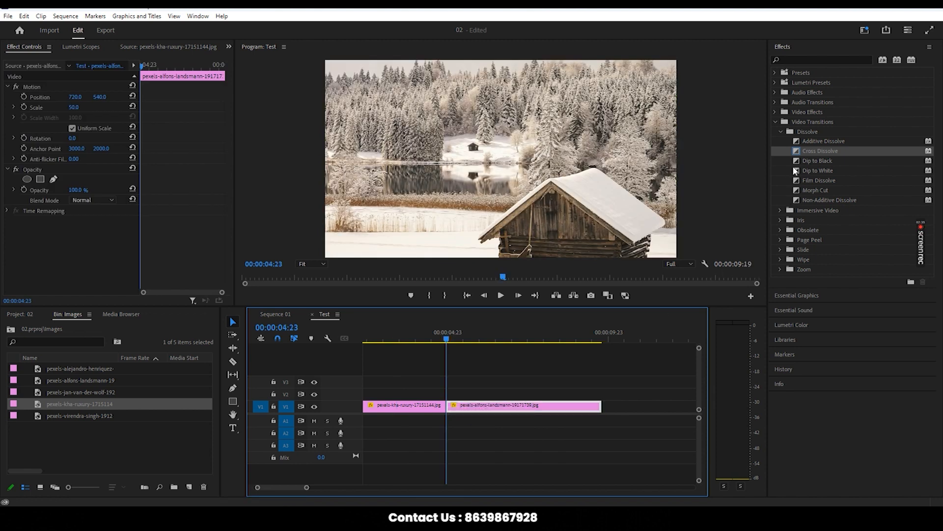
# - Apply Cross Dissolve again centred on the cut between the two clips, then select the snowy cabin clip
pyautogui.moveTo(800, 150); pyautogui.dragTo(435, 425)
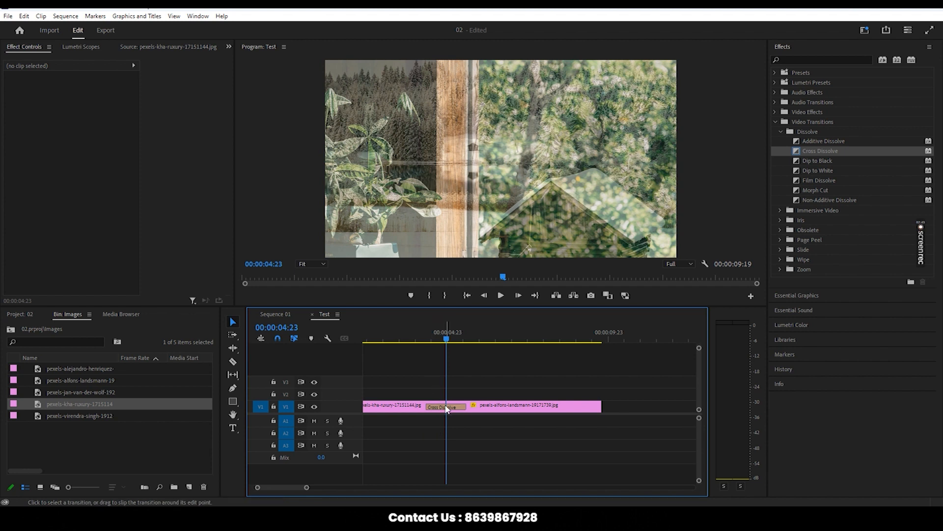
pyautogui.click(499, 407)
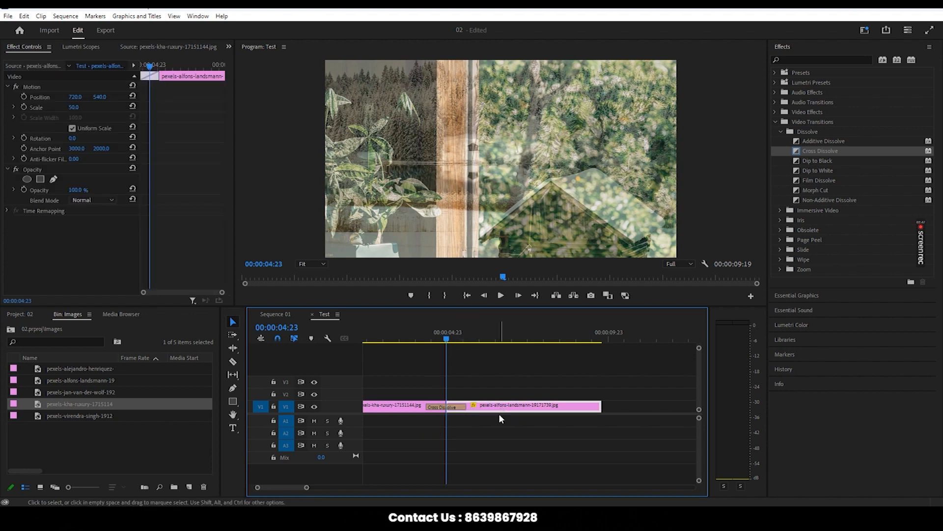
# - Check the first clip's settings, clear the selection and move the playhead to the Cross Dissolve's start at 00:00:04:08
pyautogui.click(390, 407)
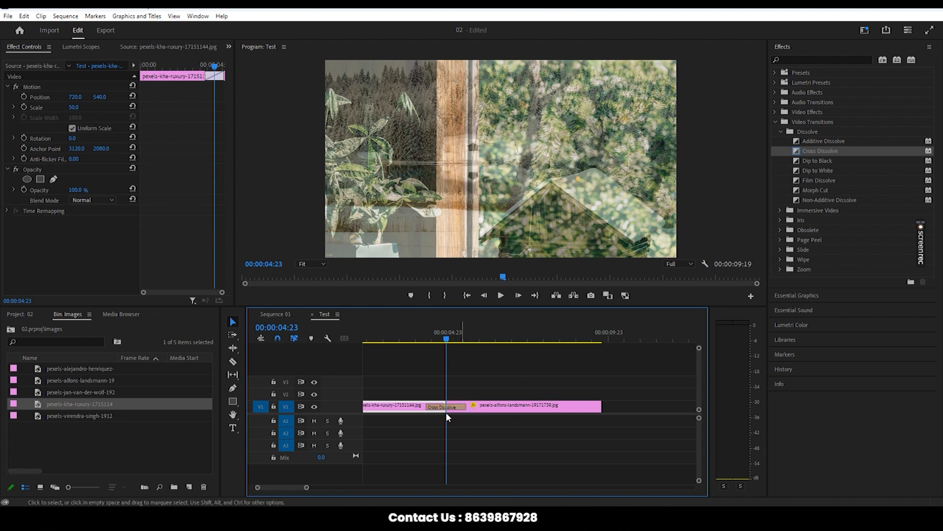
pyautogui.click(470, 437)
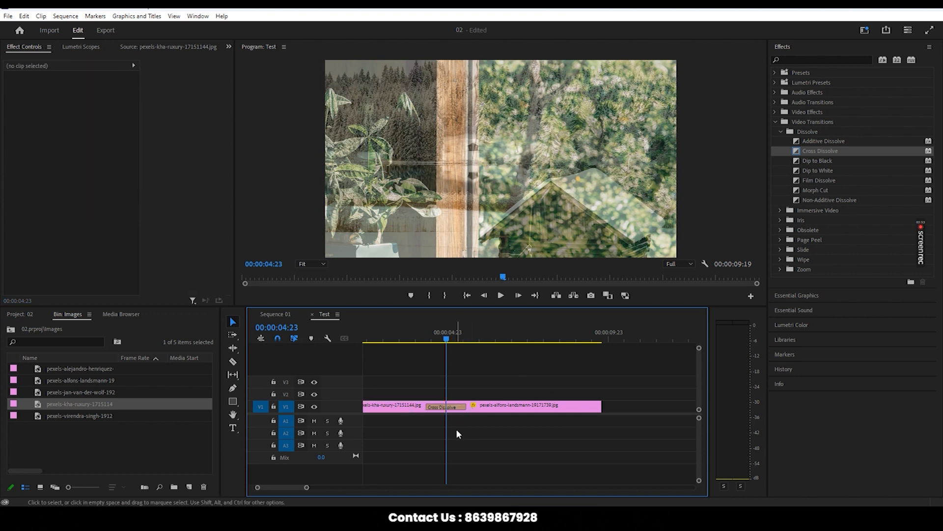
pyautogui.moveTo(453, 340); pyautogui.dragTo(426, 340)
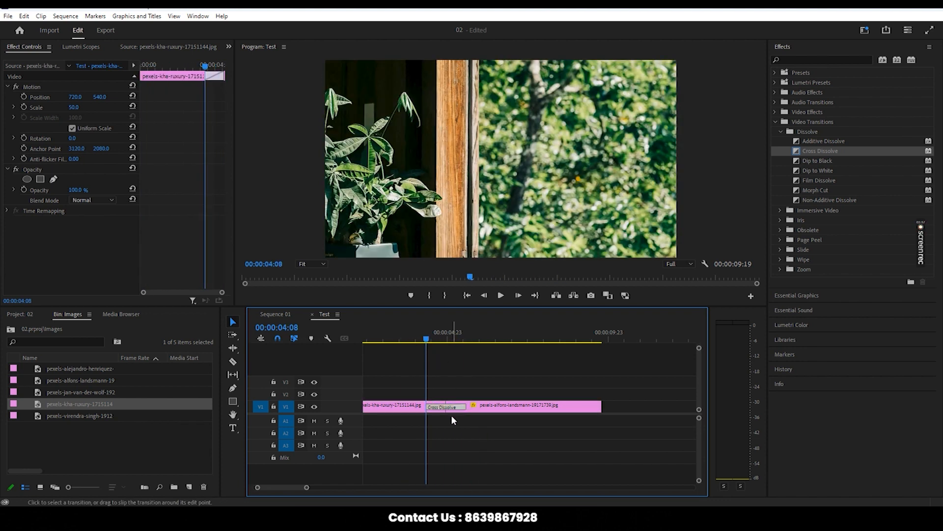
# - Shorten the Cross Dissolve between the two clips to a duration of 00:00:00:16, keeping it centred on the cut, and deselect it
pyautogui.click(448, 408)
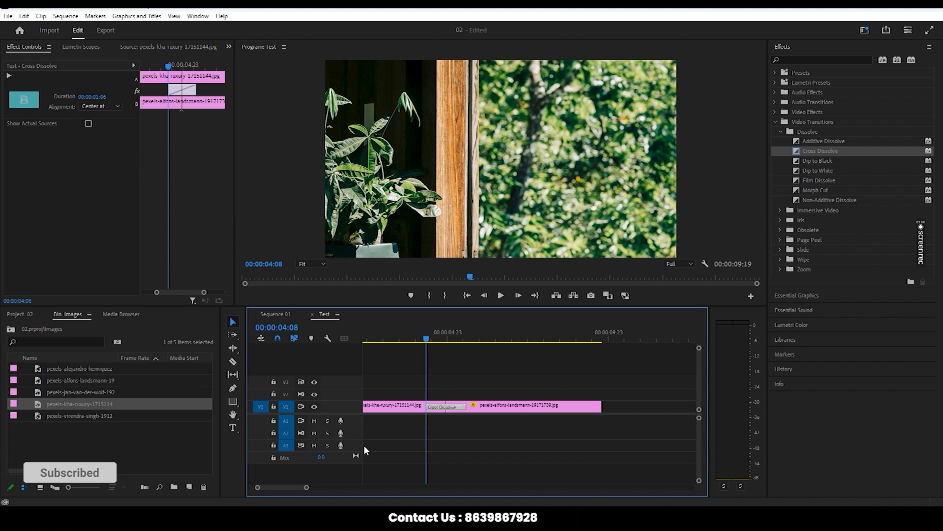
pyautogui.moveTo(466, 407)
pyautogui.mouseDown()
pyautogui.moveTo(486, 406)
pyautogui.moveTo(458, 407)
pyautogui.mouseUp()
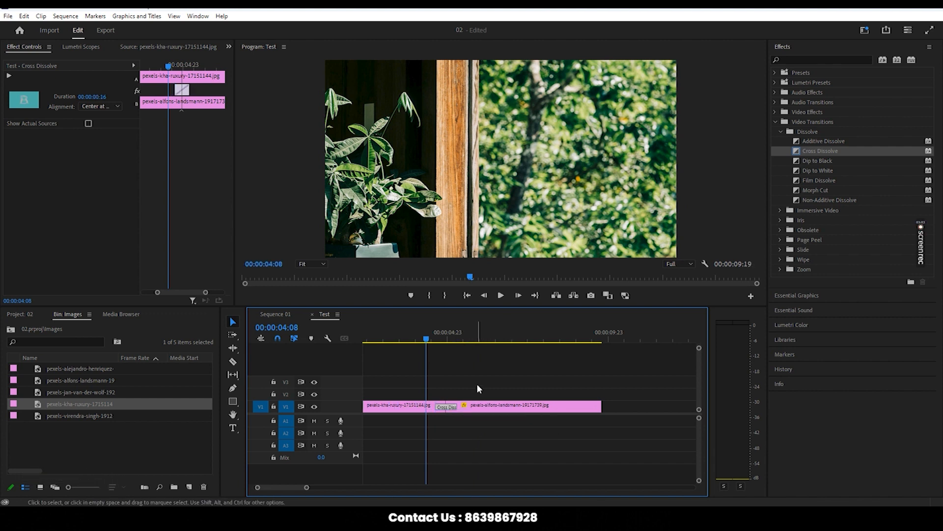
pyautogui.click(477, 384)
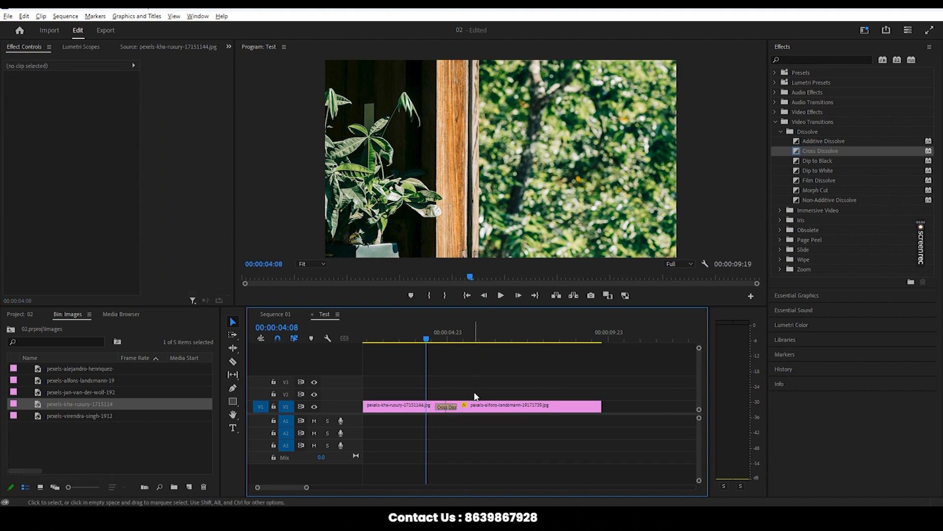
# - Place the playhead at 00:00:04:06, just before the shortened Cross Dissolve, and leave nothing selected in the sequence
pyautogui.scroll(-4, 474, 392)
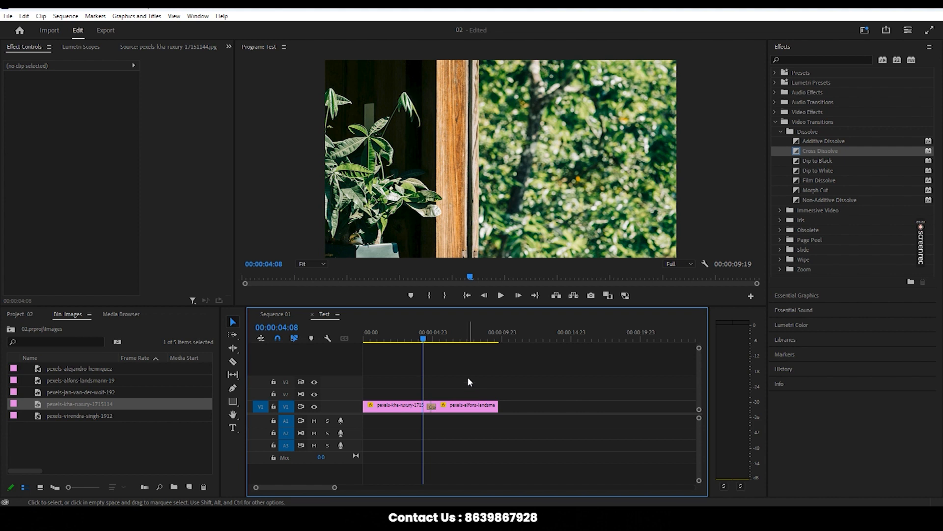
pyautogui.click(425, 339)
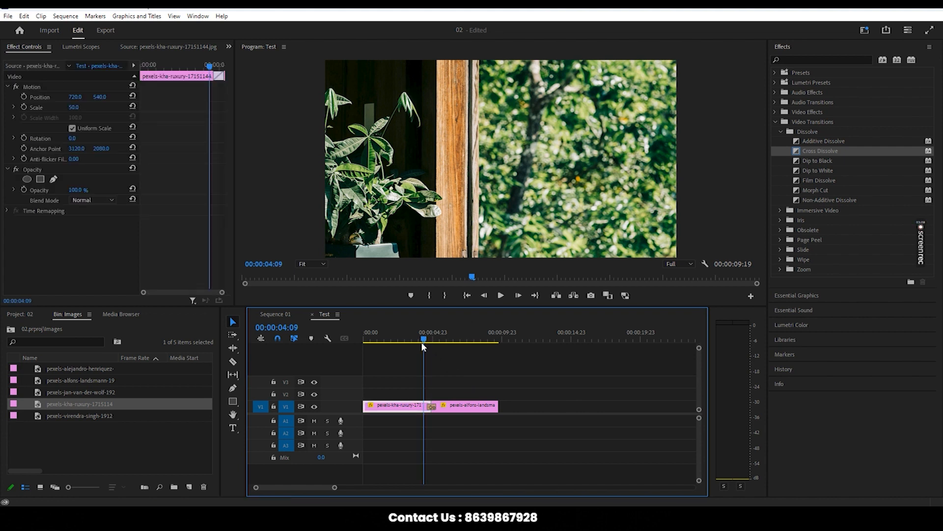
pyautogui.moveTo(424, 339)
pyautogui.mouseDown()
pyautogui.moveTo(437, 338)
pyautogui.moveTo(421, 338)
pyautogui.mouseUp()
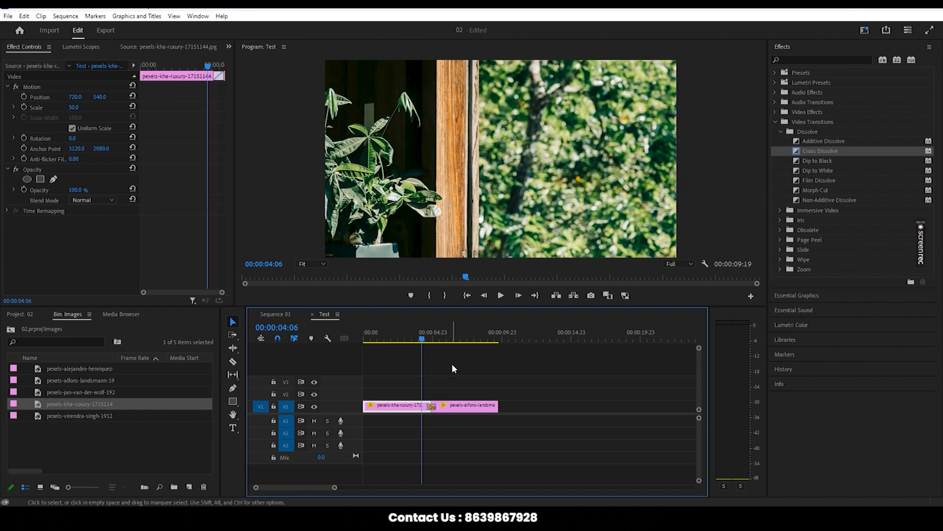
pyautogui.click(453, 366)
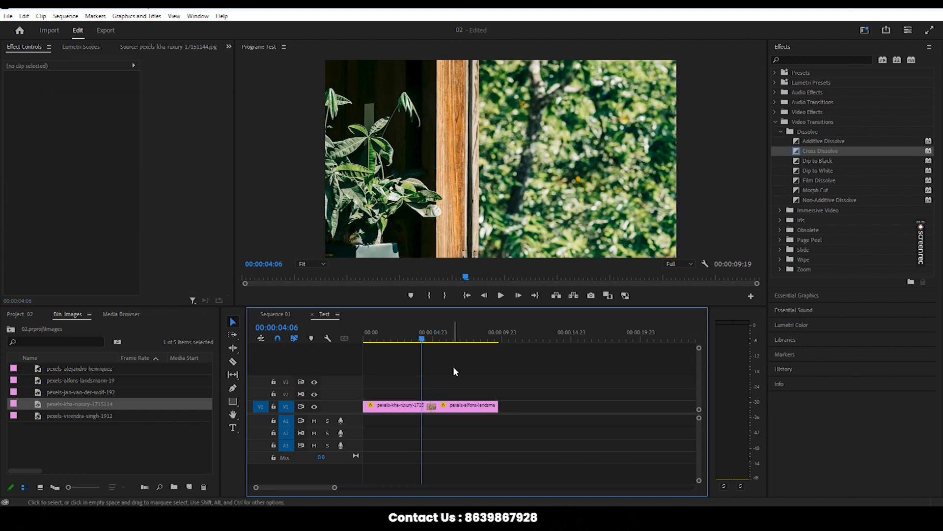